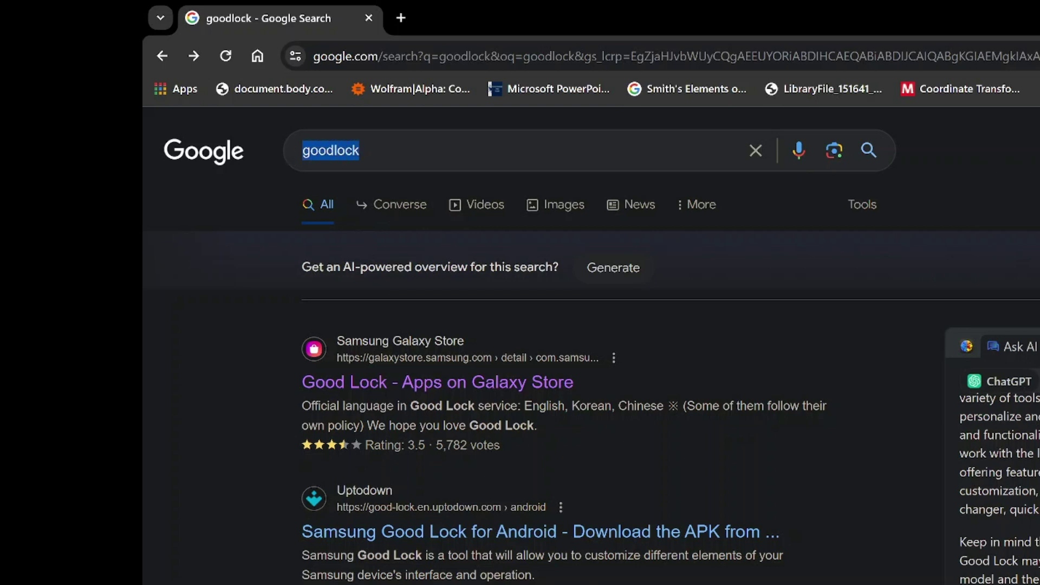
# Step: From the goodlock Google results, open 'Good Lock - Apps on Galaxy Store' and highlight its 'Application not supported' message
pyautogui.hotkey('ctrl', 'c')
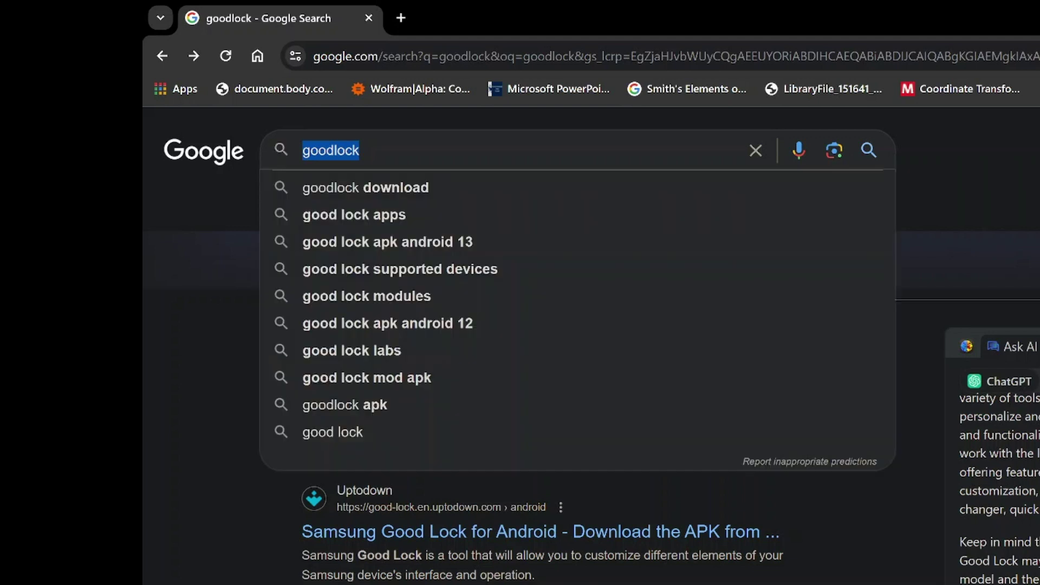
pyautogui.click(403, 140)
pyautogui.click(249, 217)
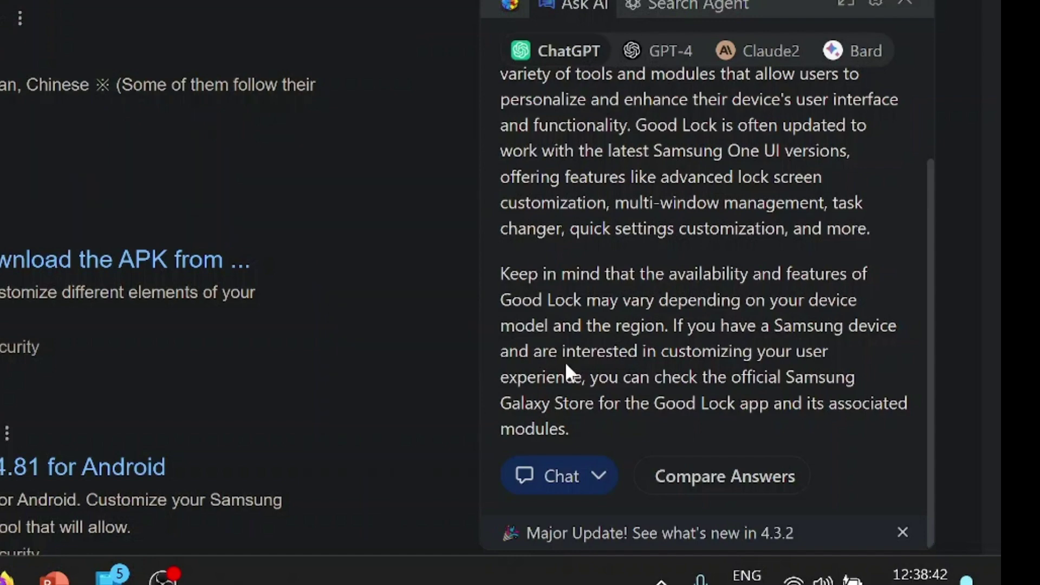
pyautogui.scroll(-5, 446, 418)
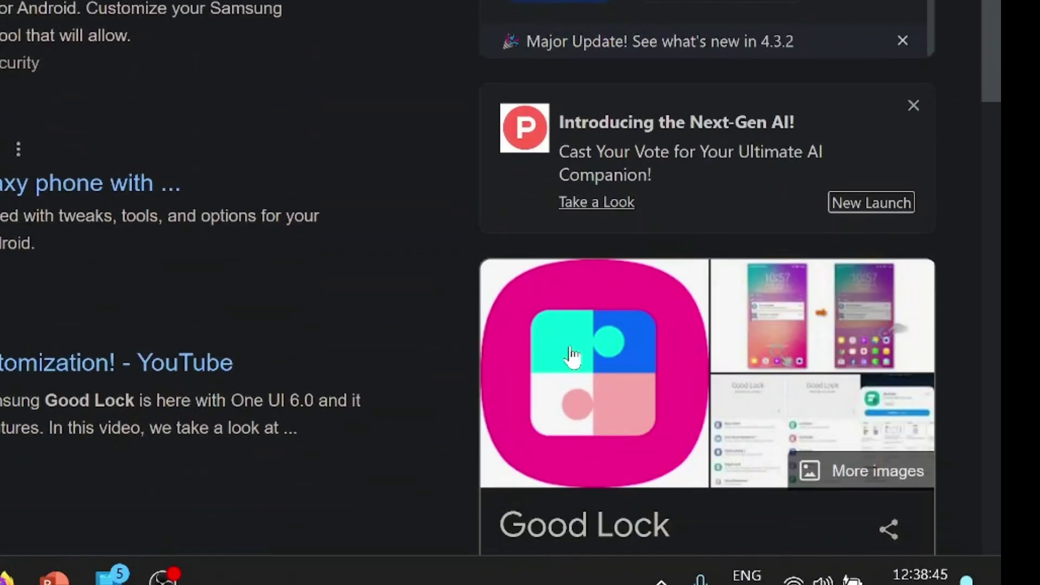
pyautogui.scroll(5, 318, 262)
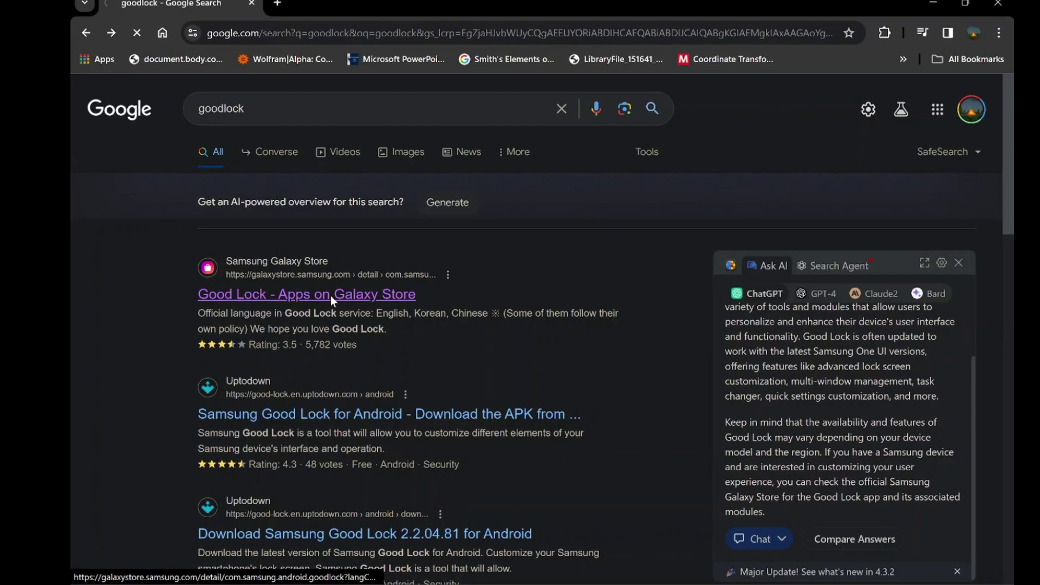
pyautogui.click(327, 293)
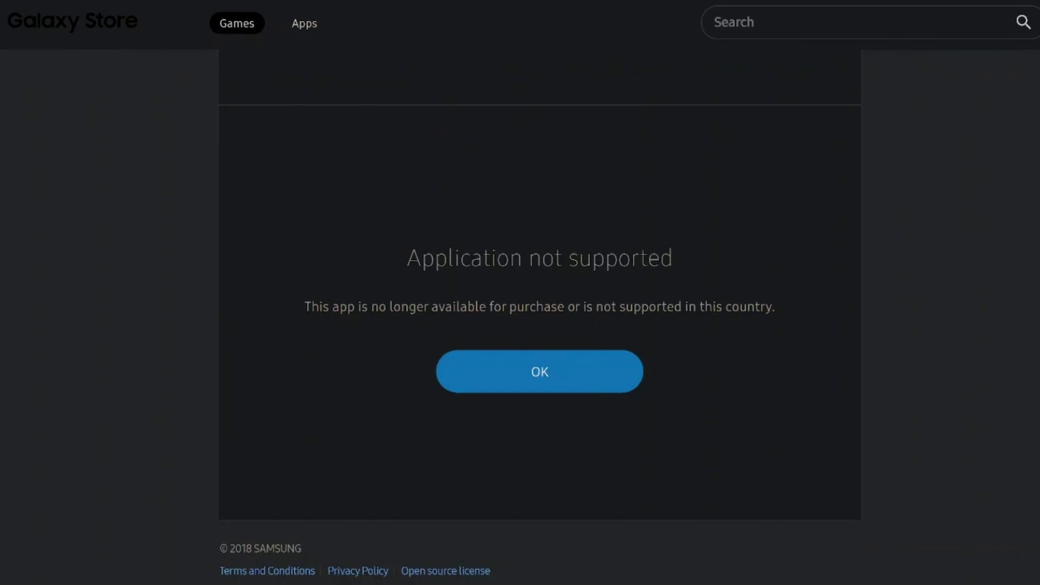
pyautogui.moveTo(297, 302); pyautogui.dragTo(820, 299)
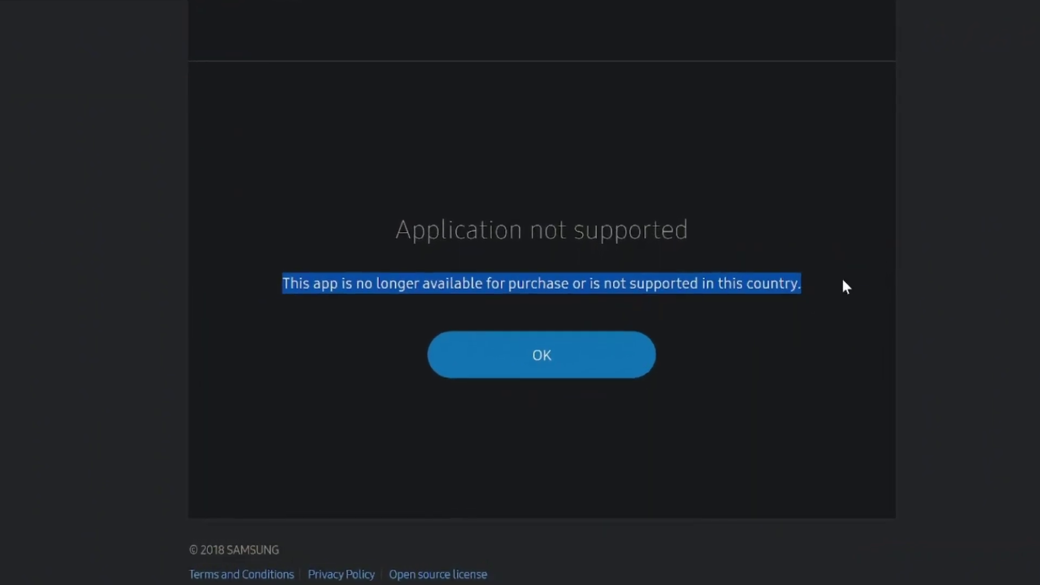
# Step: Launch Galaxy Store on the mirrored phone and dismiss the Evony promotion
pyautogui.click(934, 47)
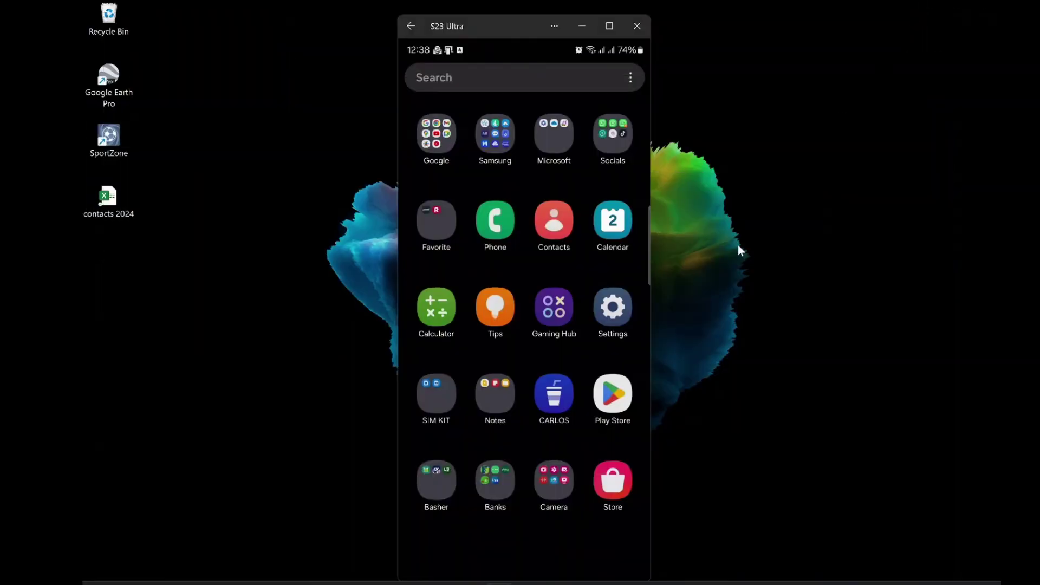
pyautogui.click(620, 473)
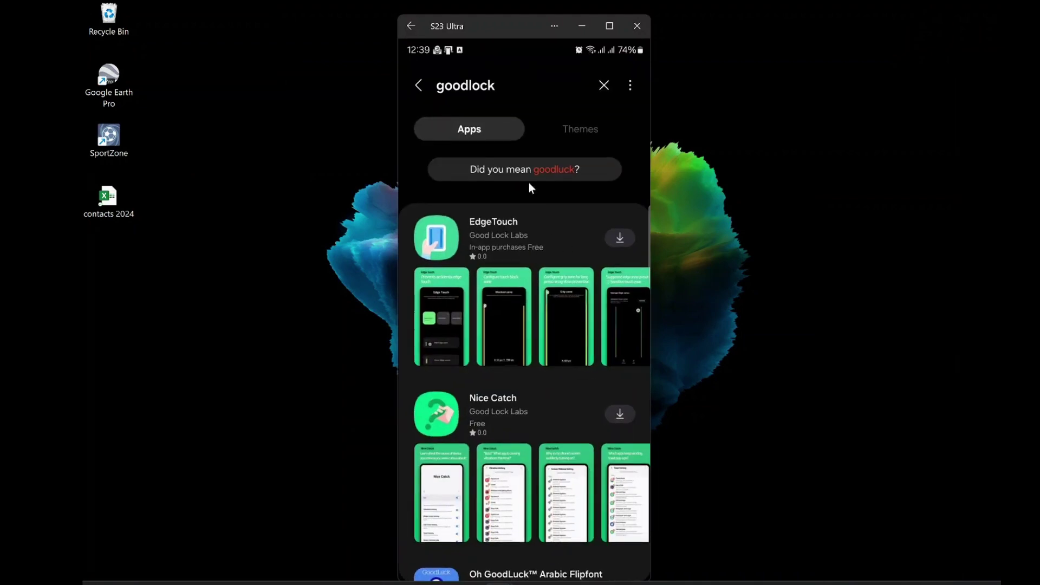
pyautogui.click(425, 91)
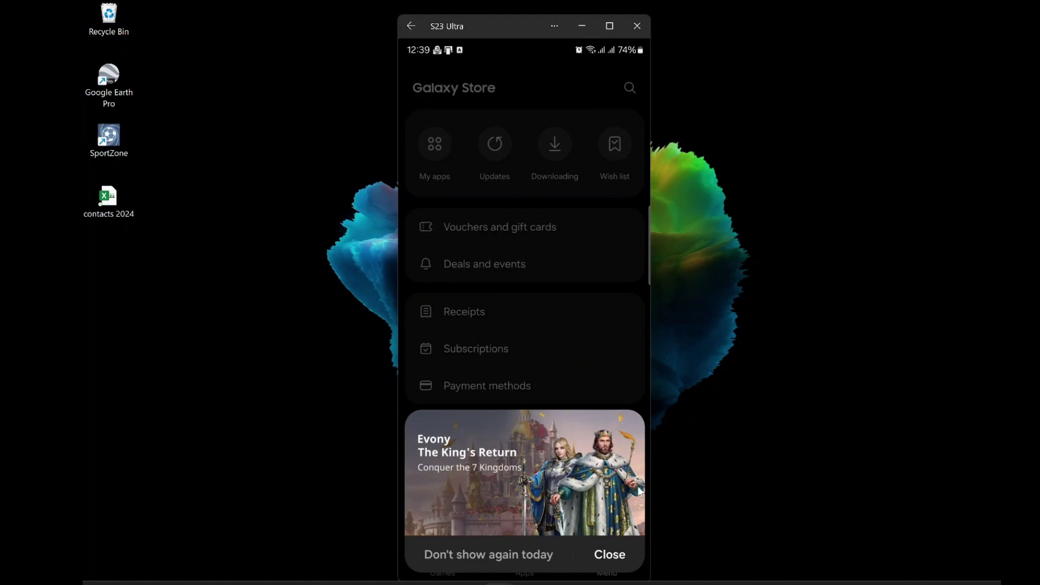
pyautogui.click(607, 555)
# Step: Search the store for 'goodlock', browse the Good Lock Labs results, then return to the home screen
pyautogui.click(632, 82)
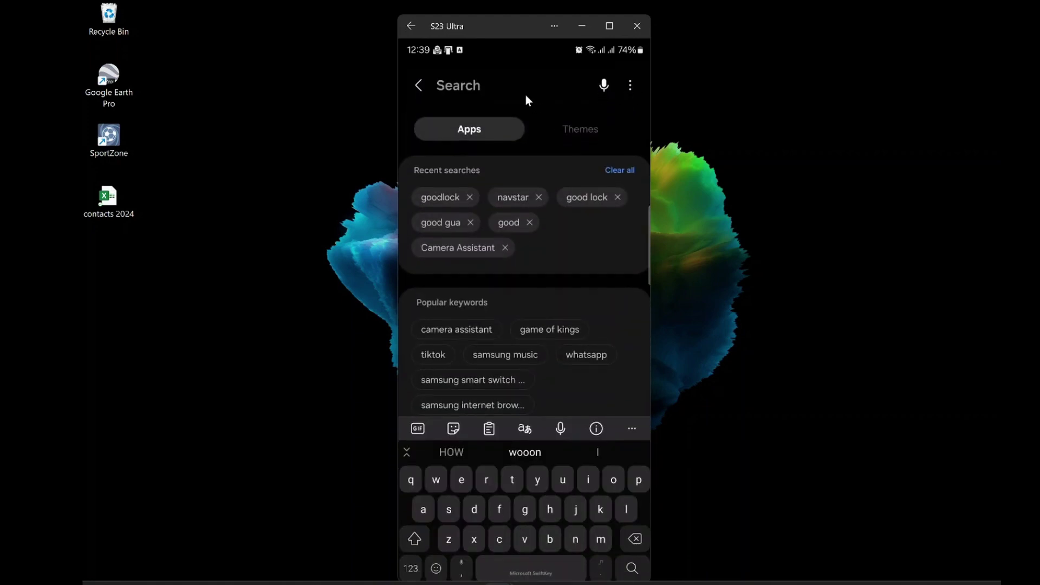
pyautogui.write('goodlock')
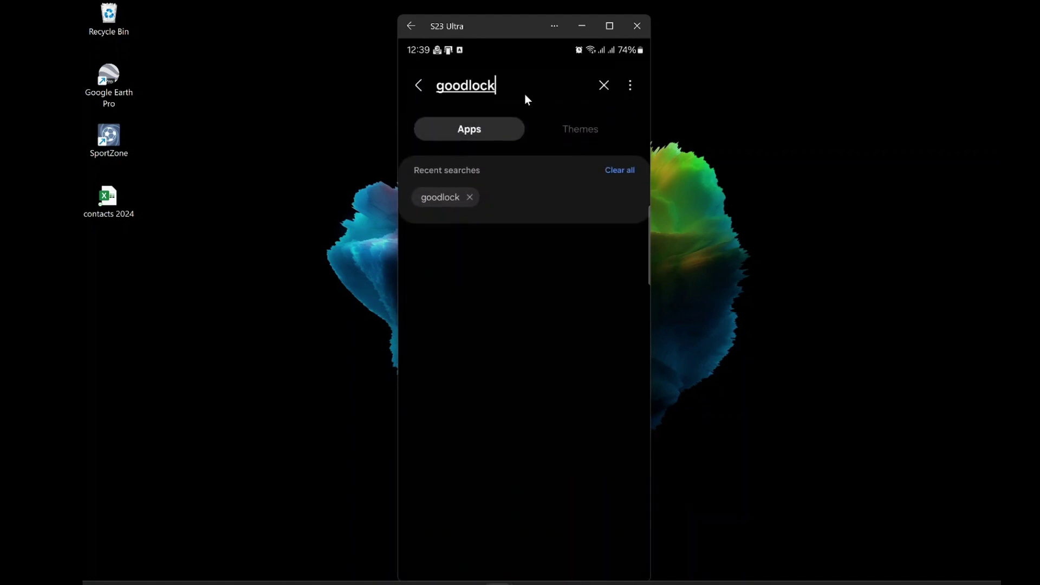
pyautogui.press('Return')
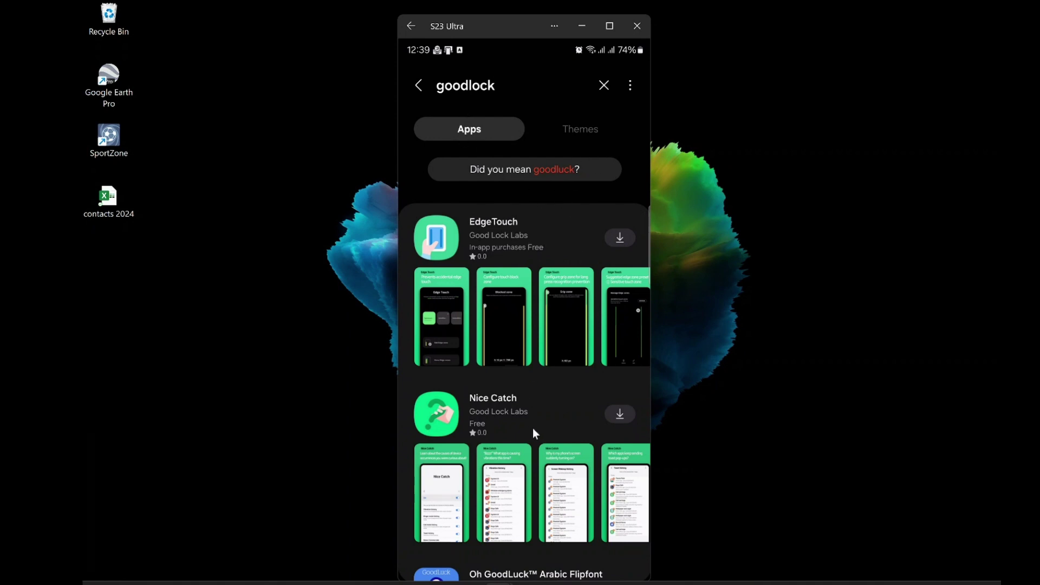
pyautogui.scroll(-15, 506, 418)
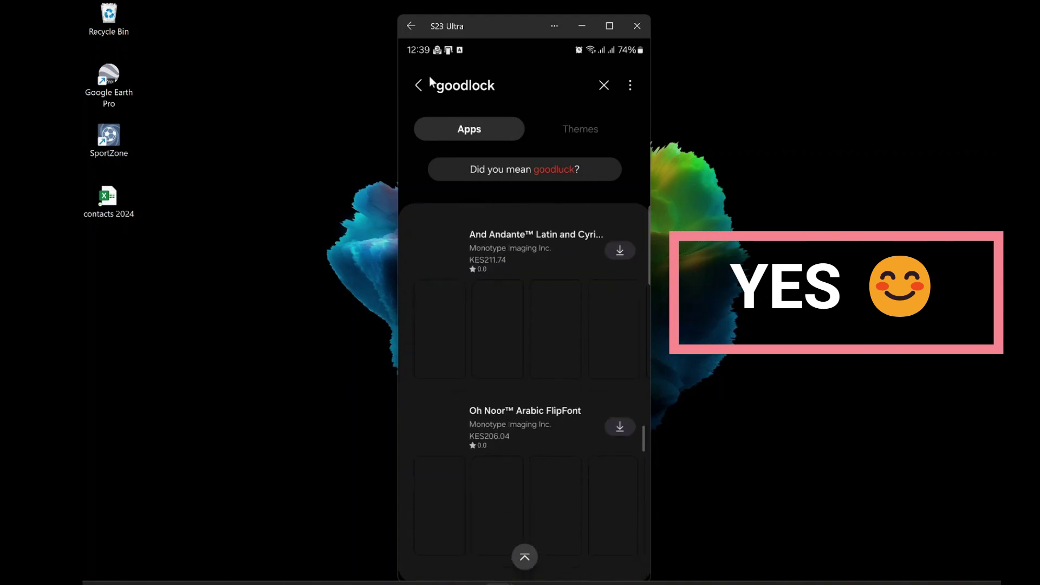
pyautogui.click(417, 90)
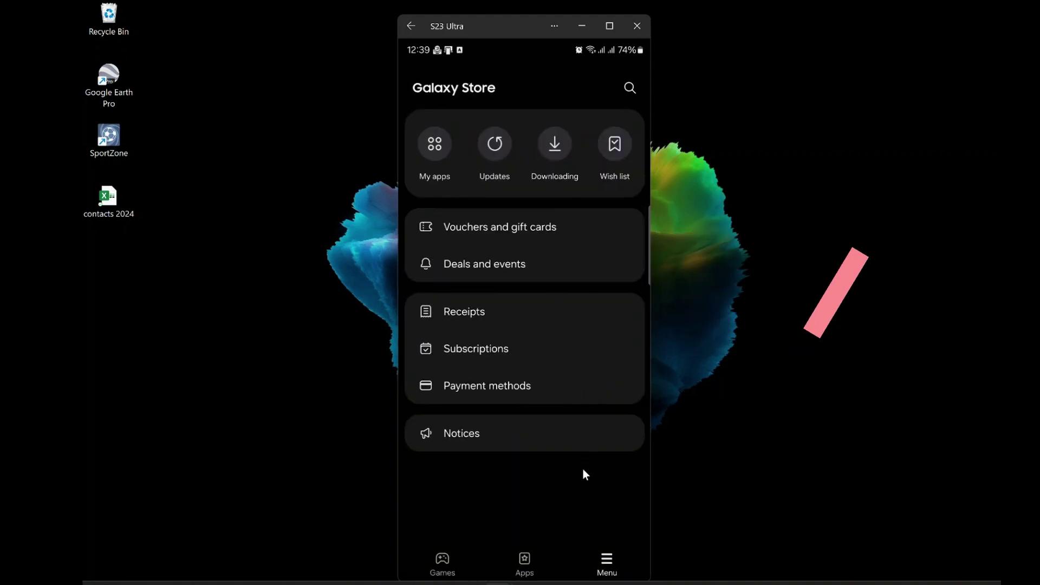
pyautogui.moveTo(560, 568); pyautogui.dragTo(561, 365)
# Step: In Play Store, correct the restored 'find lock' query to 'fine lock' and run the search
pyautogui.moveTo(602, 454); pyautogui.dragTo(608, 389)
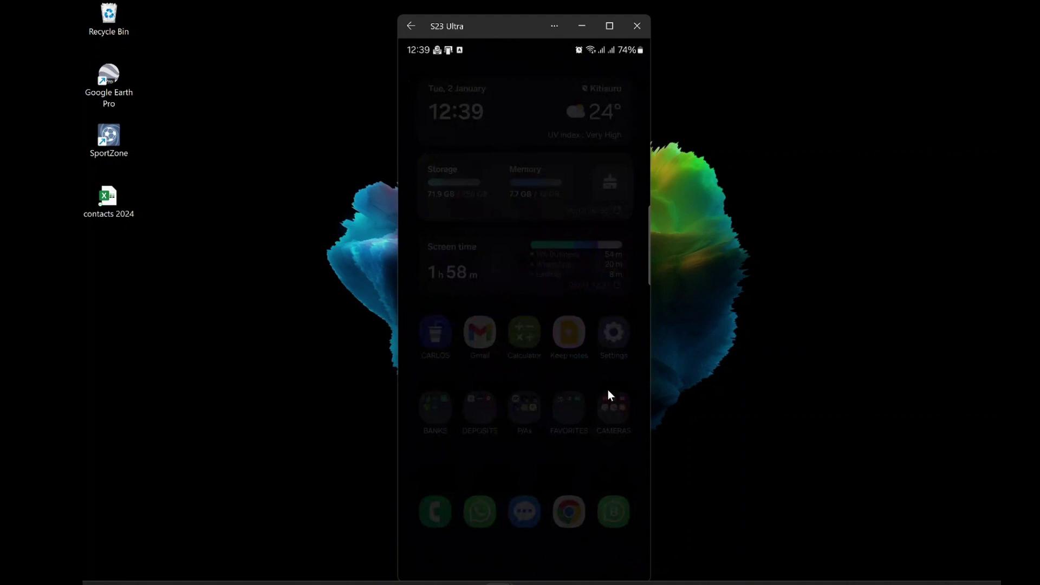
pyautogui.click(611, 398)
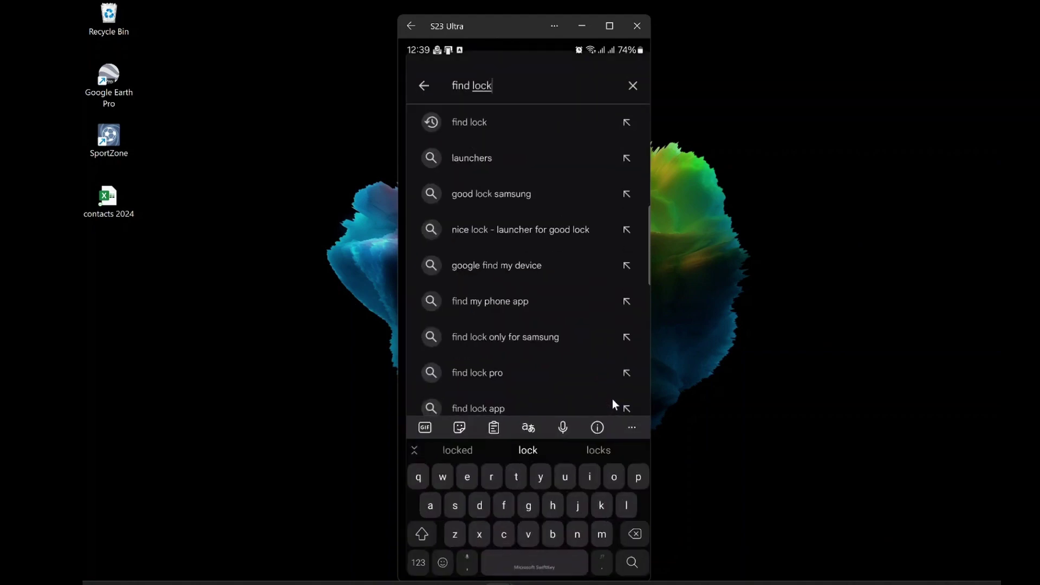
pyautogui.click(465, 74)
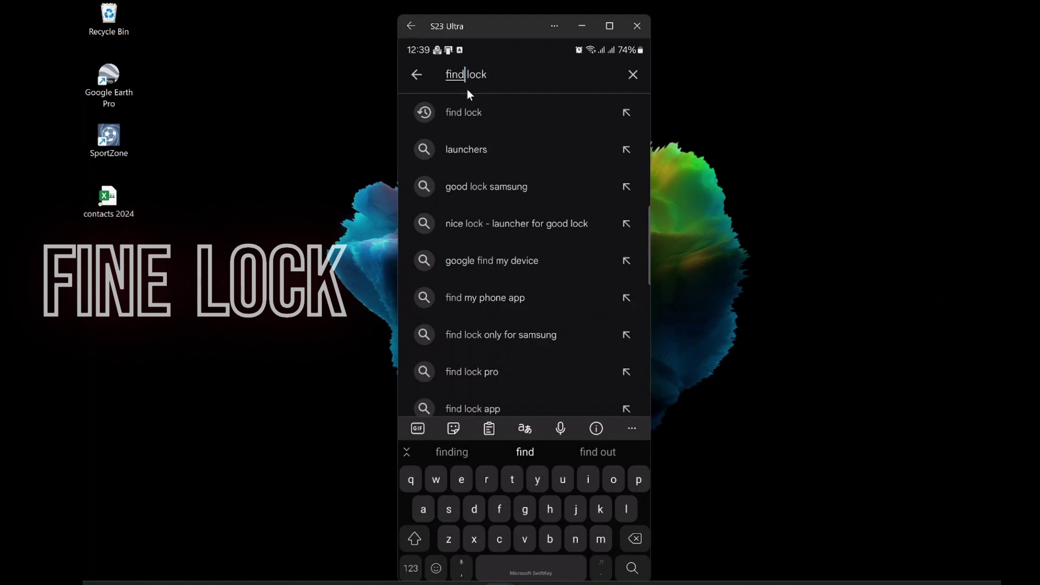
pyautogui.press('BackSpace')
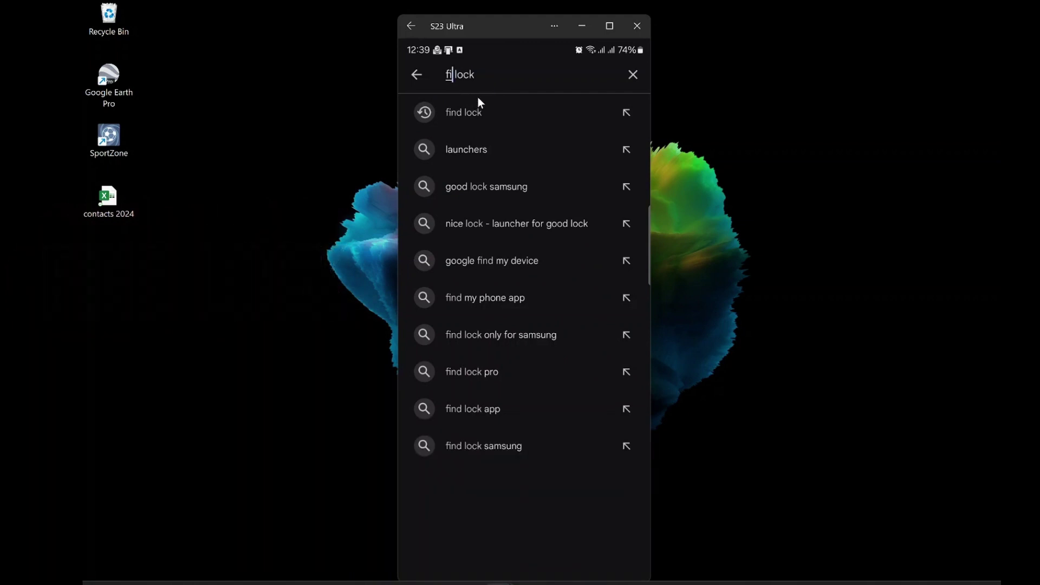
pyautogui.write('e')
pyautogui.press('Return')
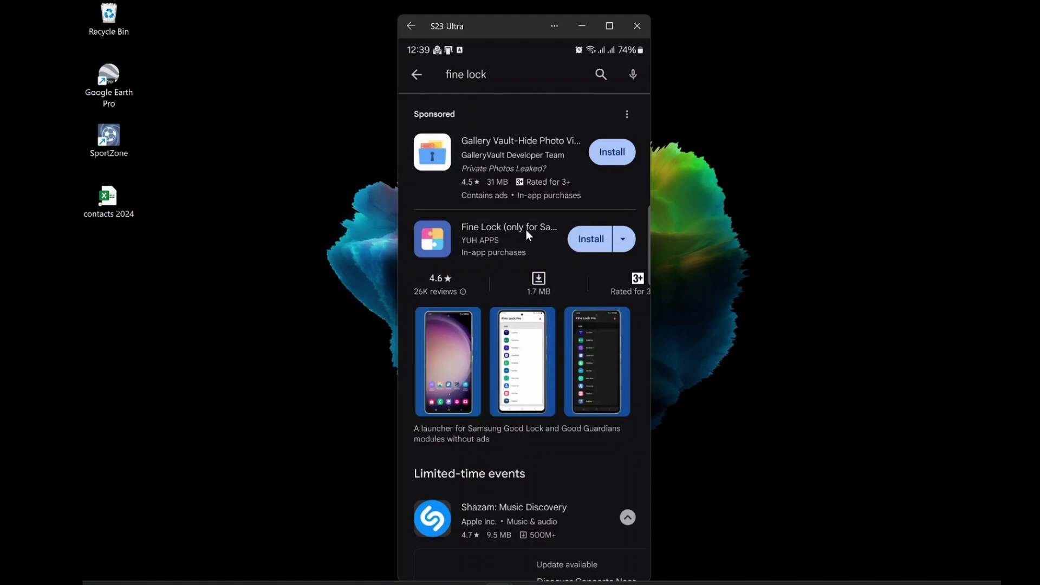
# Step: Install Fine Lock by YUH APPS and launch it once installation finishes
pyautogui.click(591, 240)
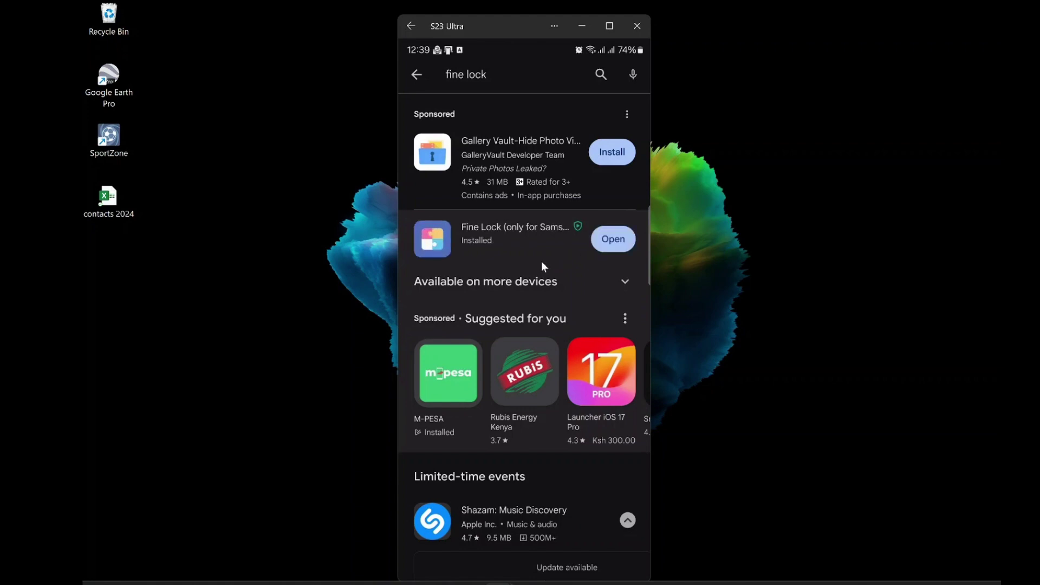
pyautogui.click(601, 240)
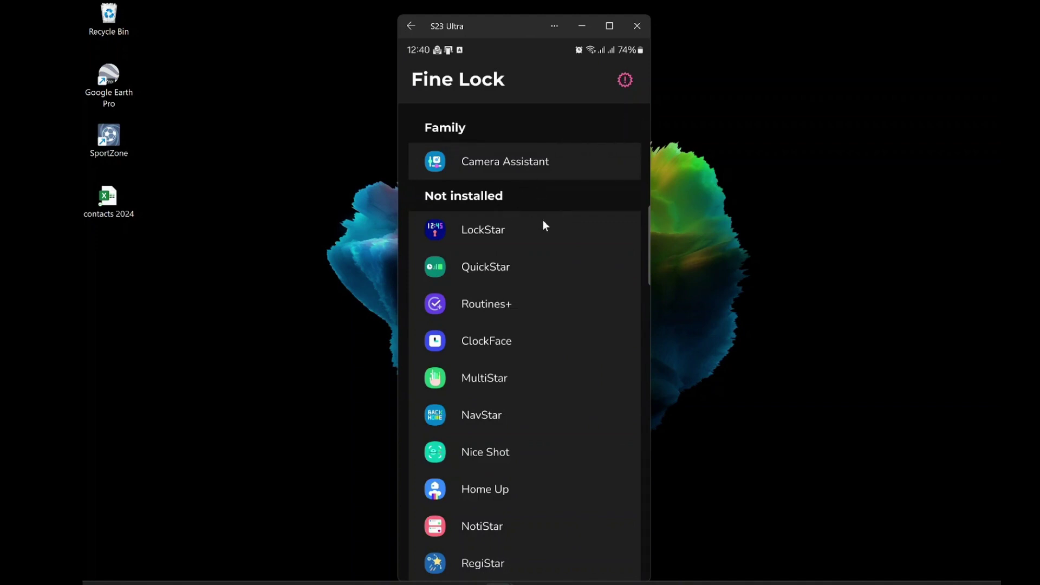
# Step: Find LockStar in Fine Lock's Not installed section and select it to get the 'LockStar is not installed' notice
pyautogui.scroll(-10, 544, 225)
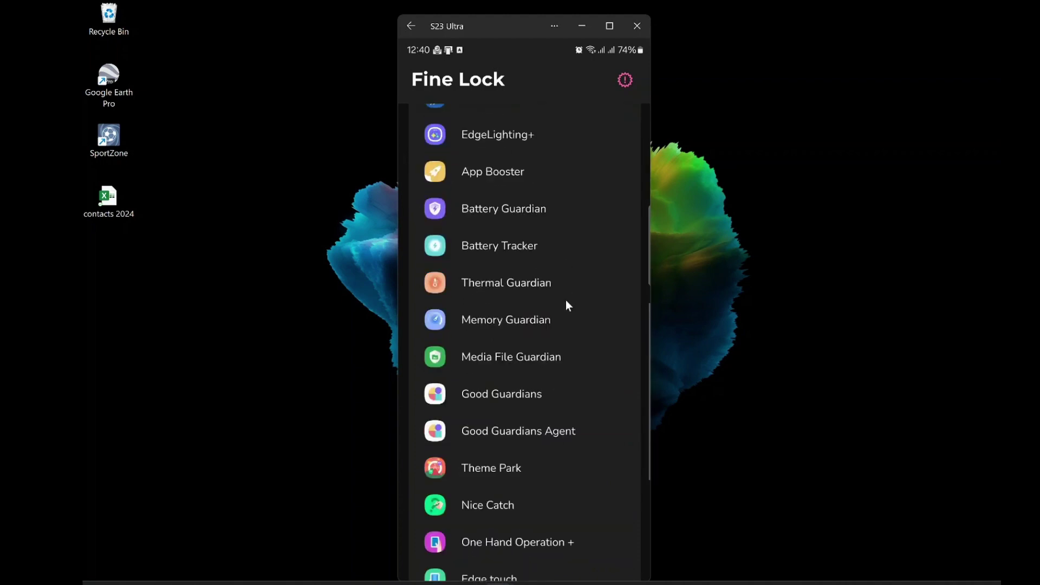
pyautogui.scroll(10, 545, 265)
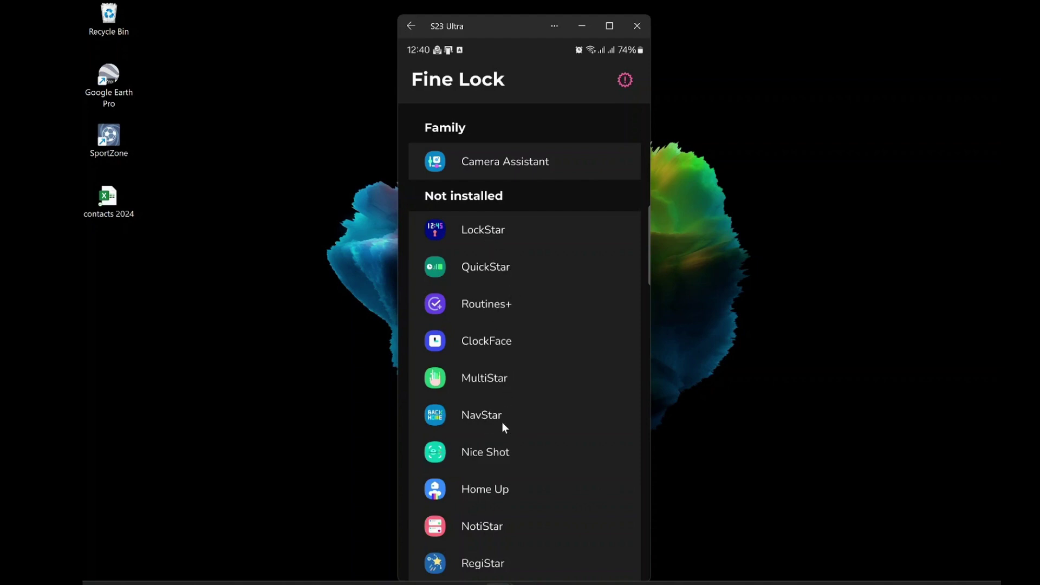
pyautogui.scroll(-3, 502, 476)
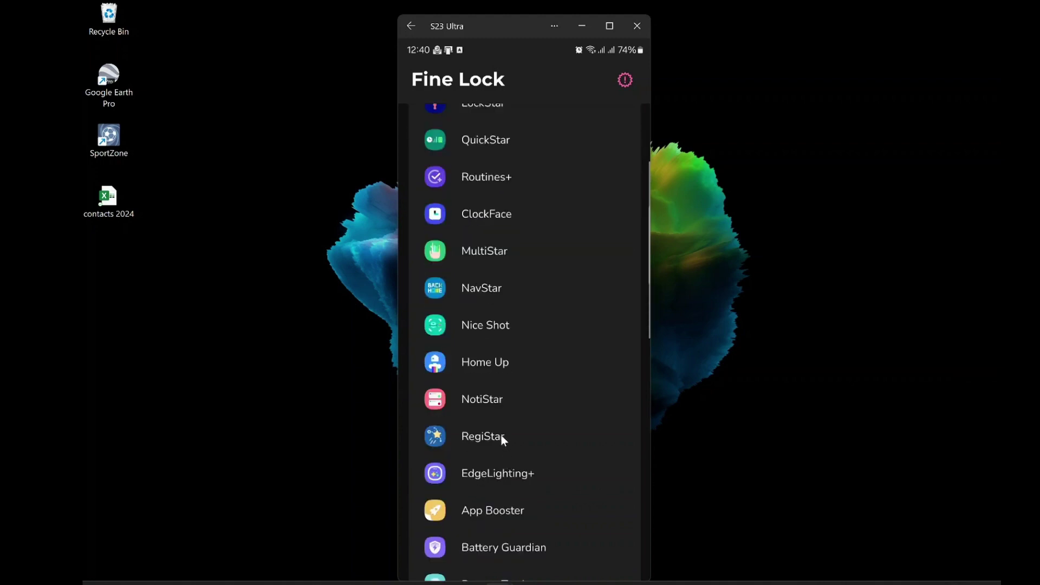
pyautogui.scroll(-13, 500, 451)
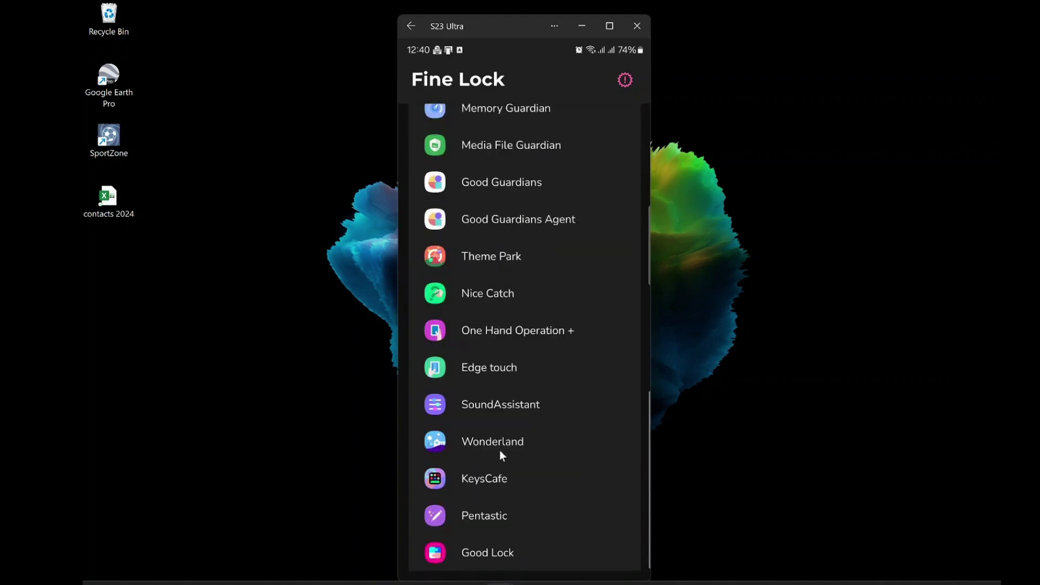
pyautogui.scroll(-1, 499, 450)
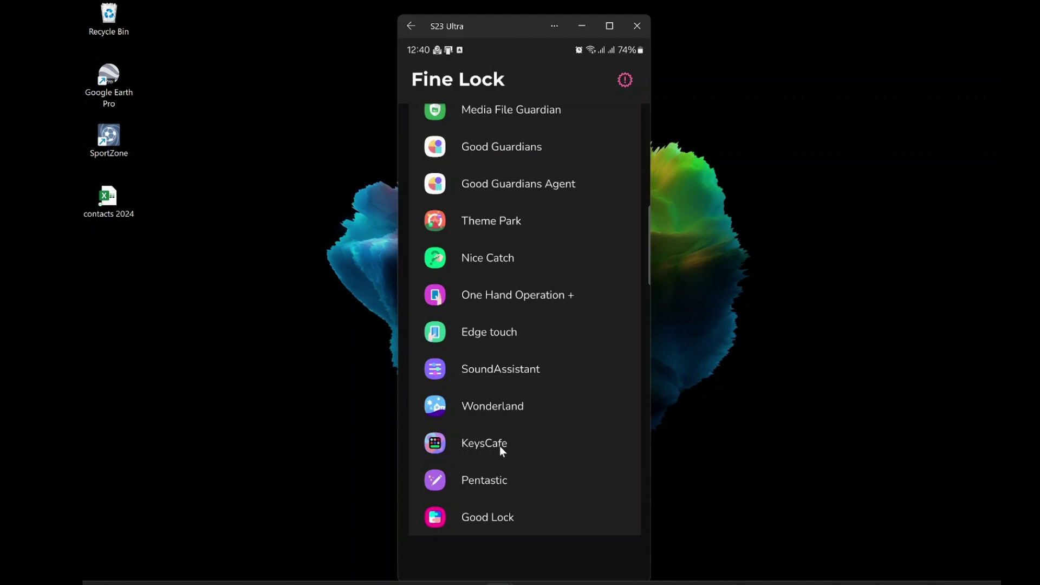
pyautogui.scroll(20, 509, 410)
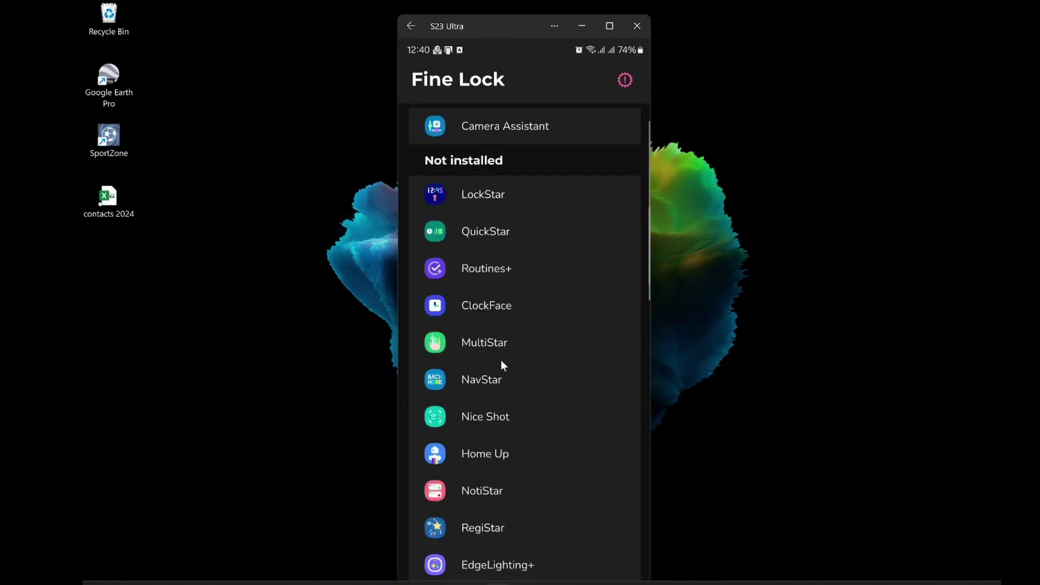
pyautogui.click(480, 231)
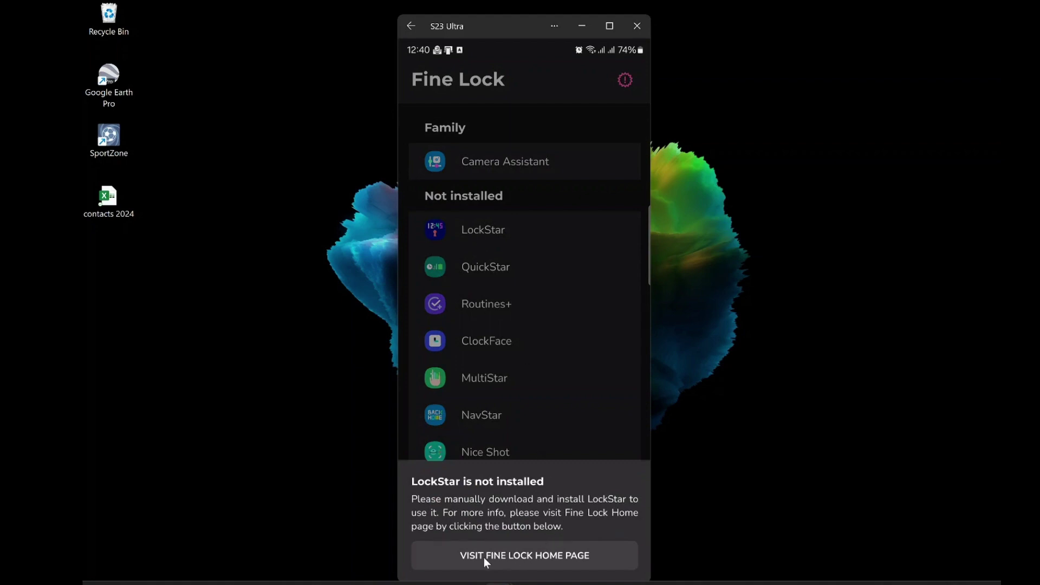
# Step: Go to the Fine Lock home page on finelock.app and find the module list headed by LockStar
pyautogui.click(502, 554)
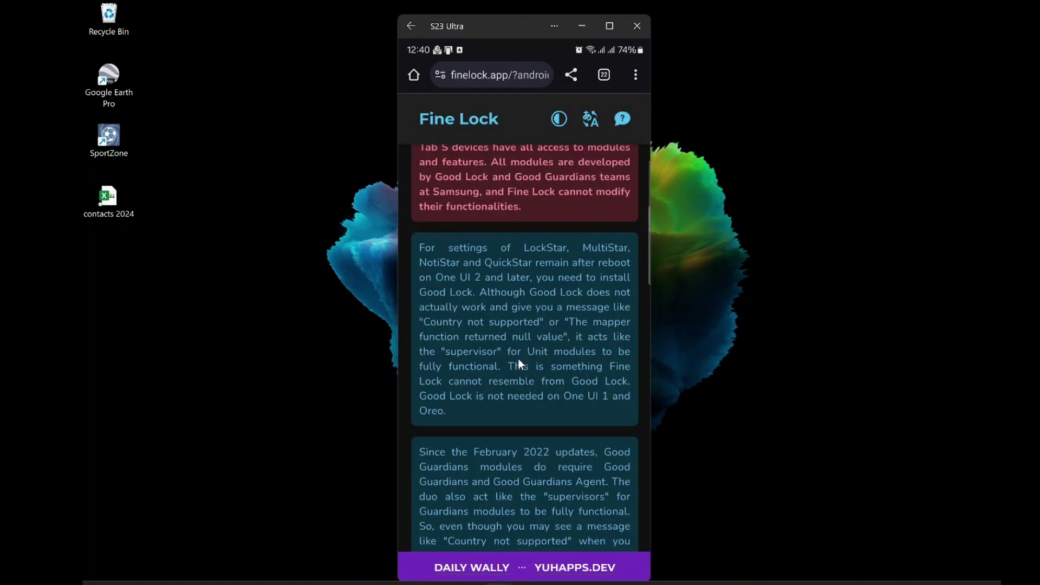
pyautogui.scroll(-2, 523, 363)
pyautogui.scroll(5, 521, 356)
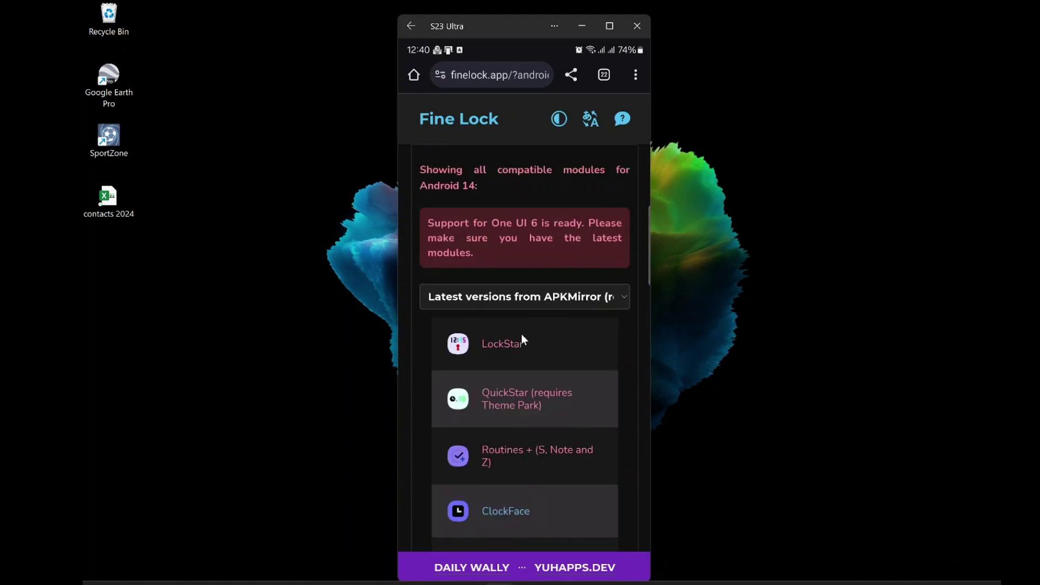
pyautogui.scroll(-10, 522, 336)
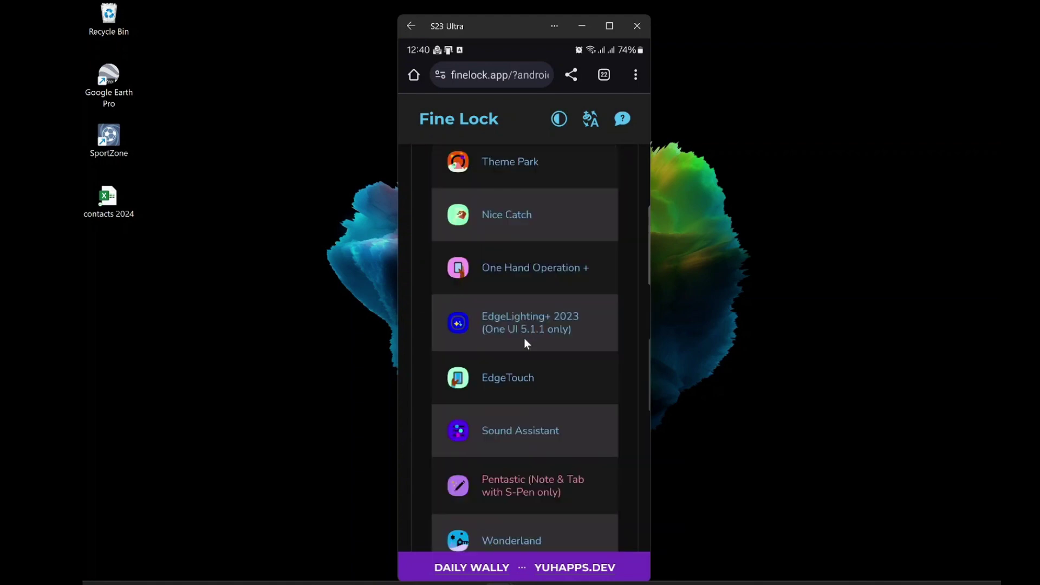
pyautogui.scroll(-2, 525, 336)
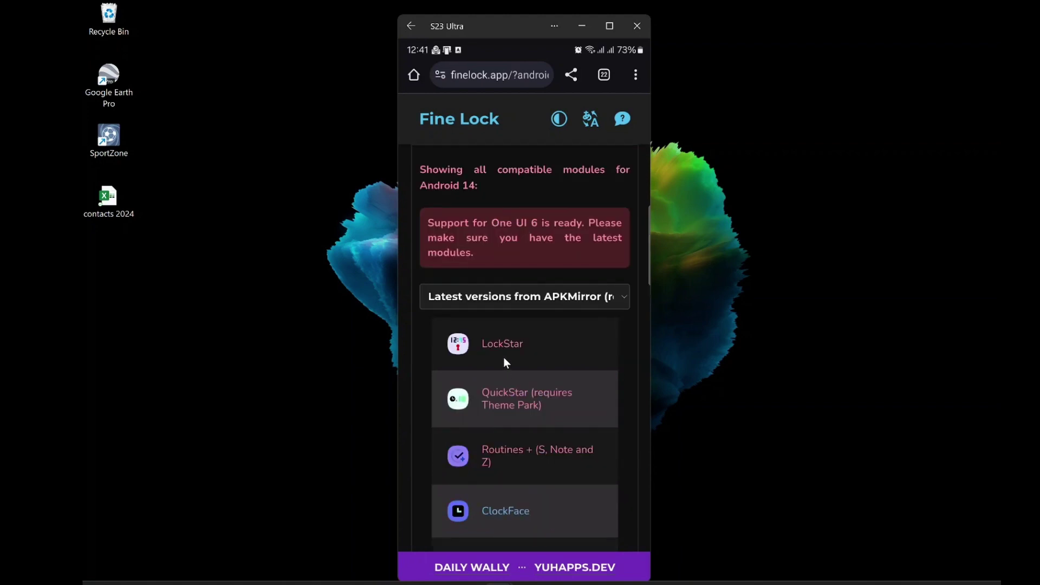
# Step: Open LockStar's APKMirror page and download the 6.0.00.5 APK, choosing Download anyway at the warning
pyautogui.click(499, 344)
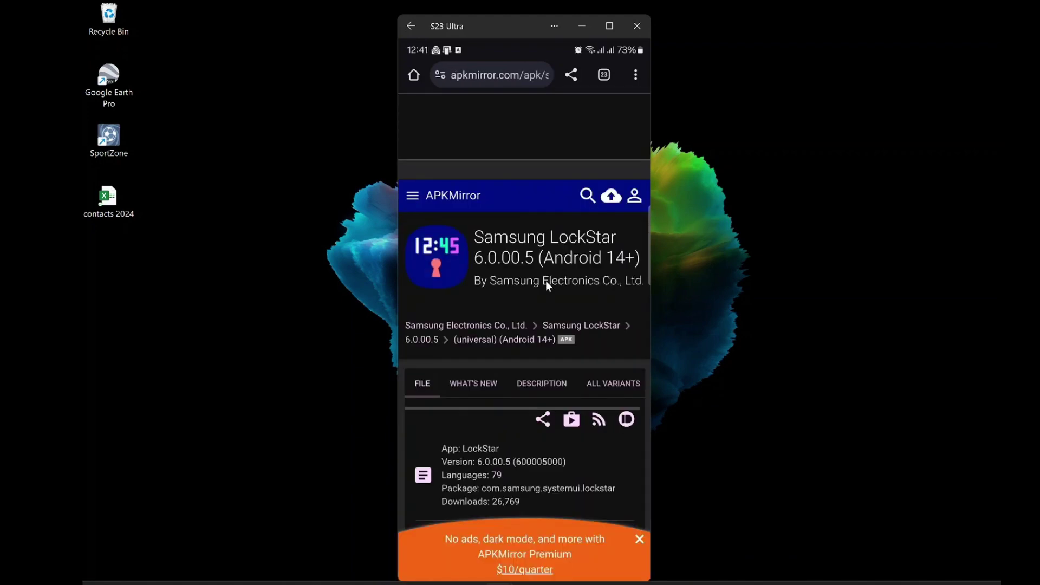
pyautogui.scroll(-10, 546, 293)
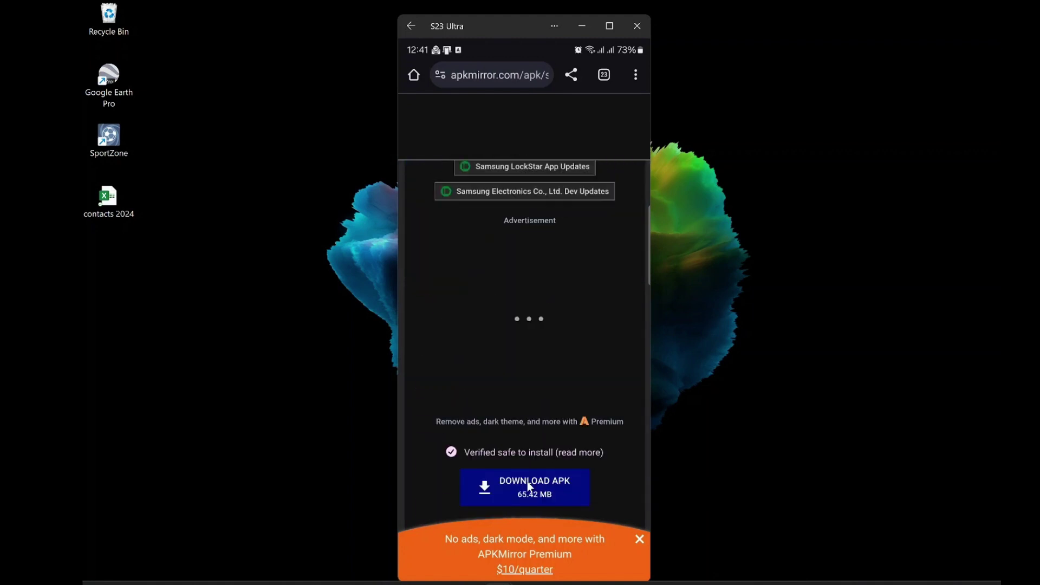
pyautogui.click(524, 483)
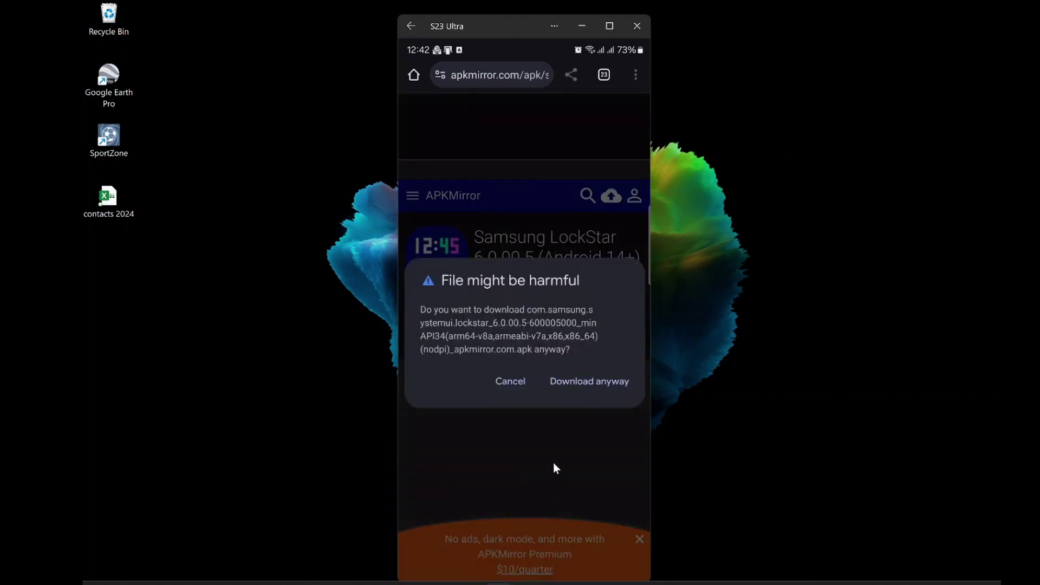
pyautogui.click(588, 381)
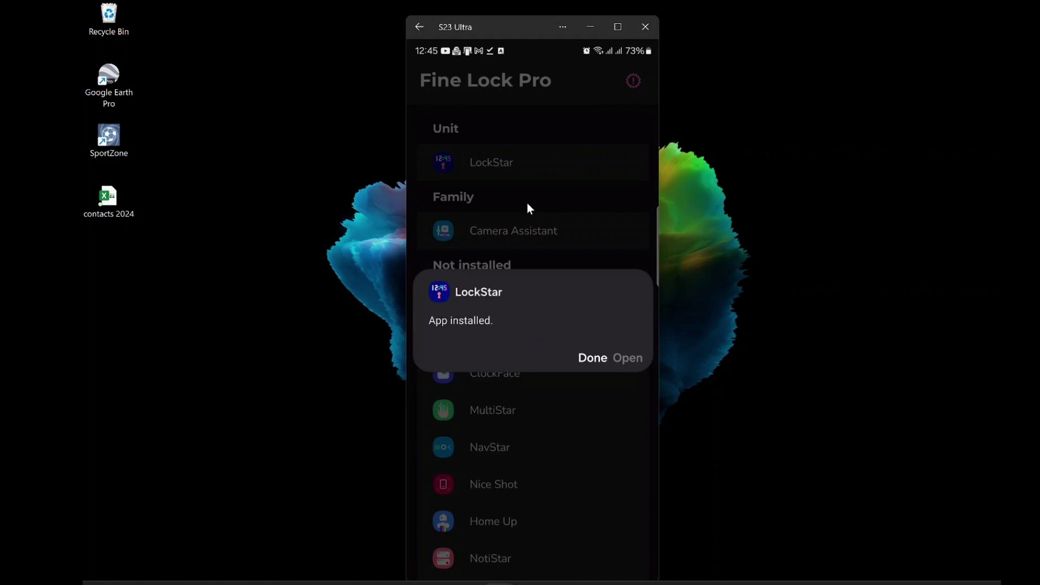
# Step: Open LockStar from Fine Lock Pro's Unit list despite the Good Lock warning, start setup, and decline Contacts
pyautogui.click(528, 204)
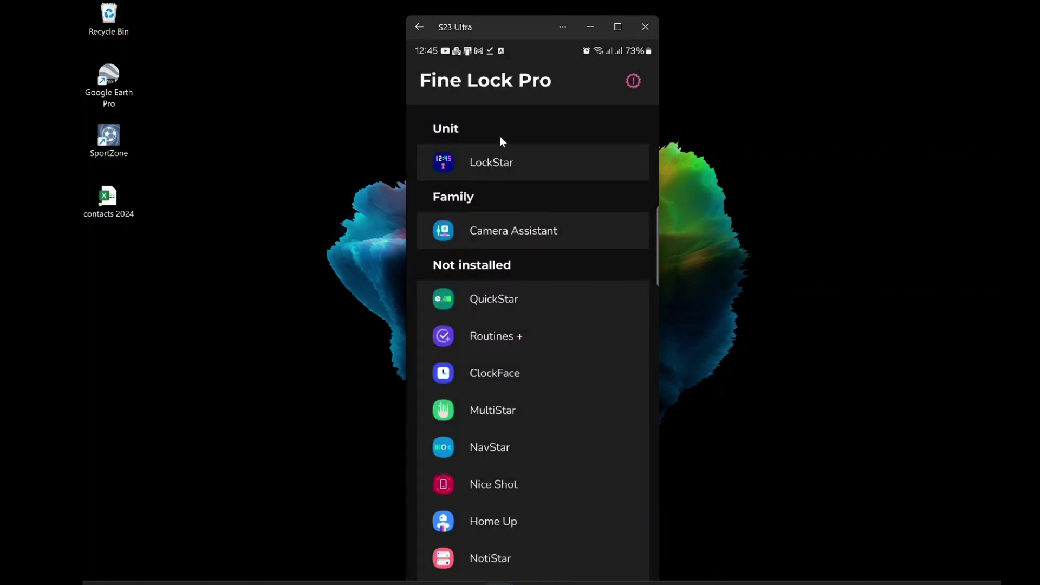
pyautogui.click(497, 162)
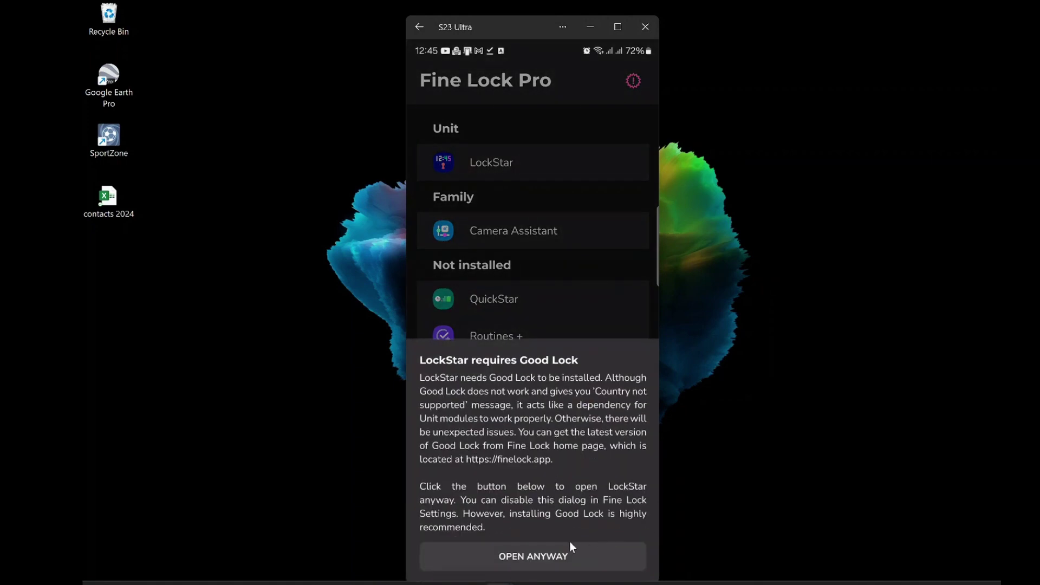
pyautogui.click(535, 557)
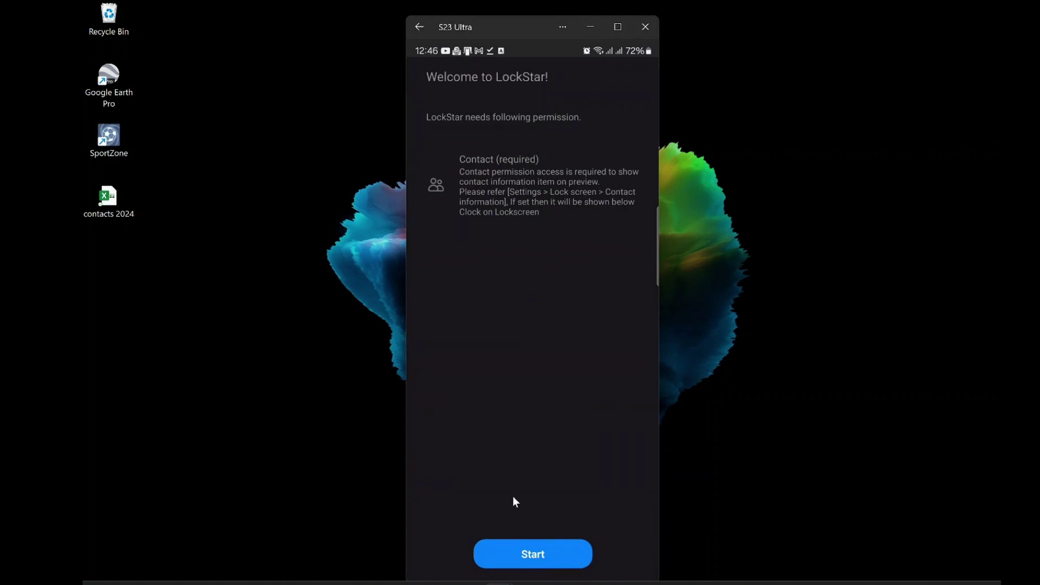
pyautogui.click(530, 551)
pyautogui.click(531, 552)
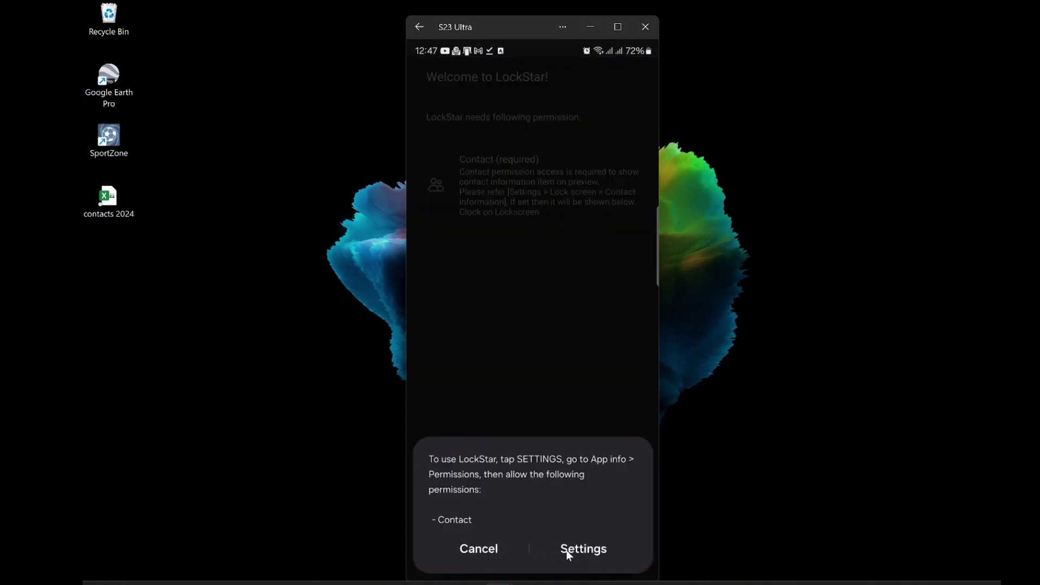
# Step: Allow LockStar access to Contacts under its app permissions in Android Settings
pyautogui.click(566, 551)
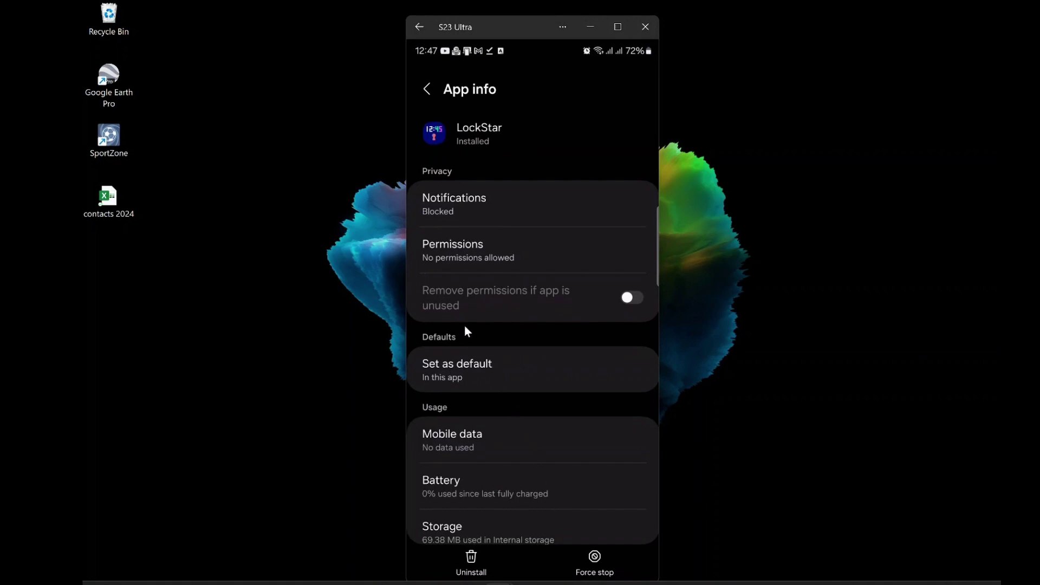
pyautogui.click(518, 252)
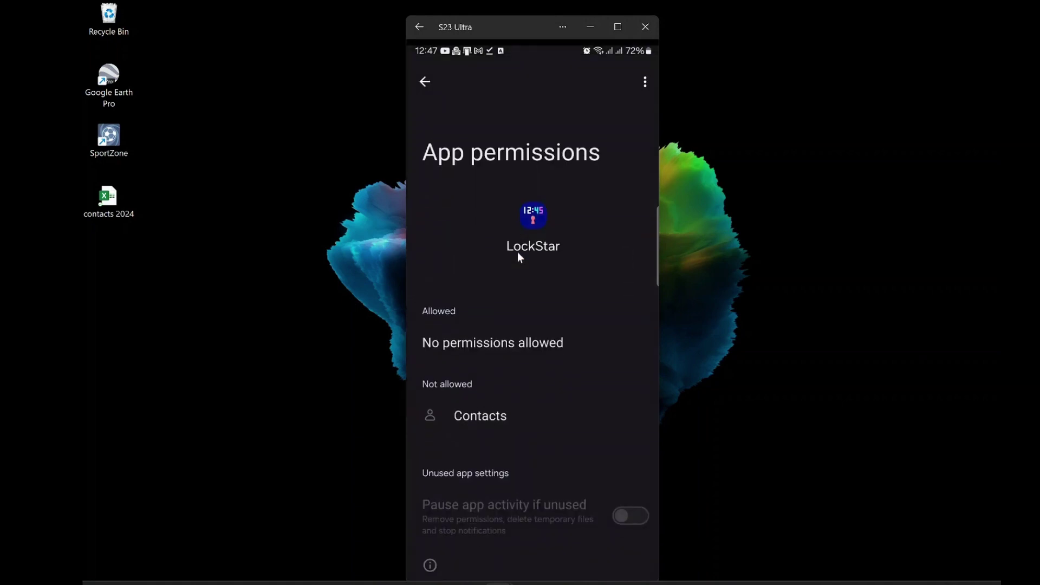
pyautogui.scroll(-2, 495, 356)
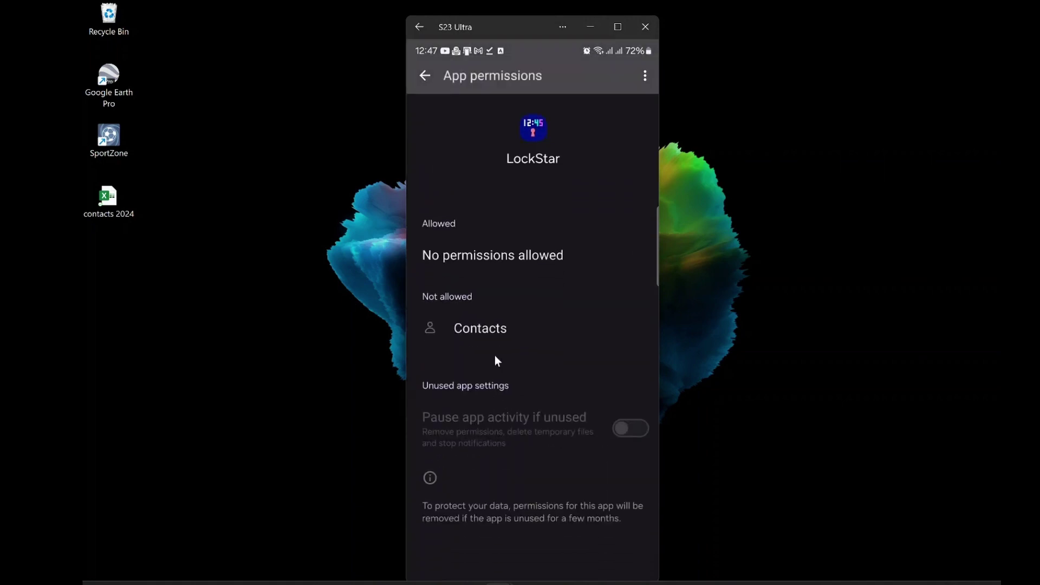
pyautogui.click(489, 332)
pyautogui.click(471, 327)
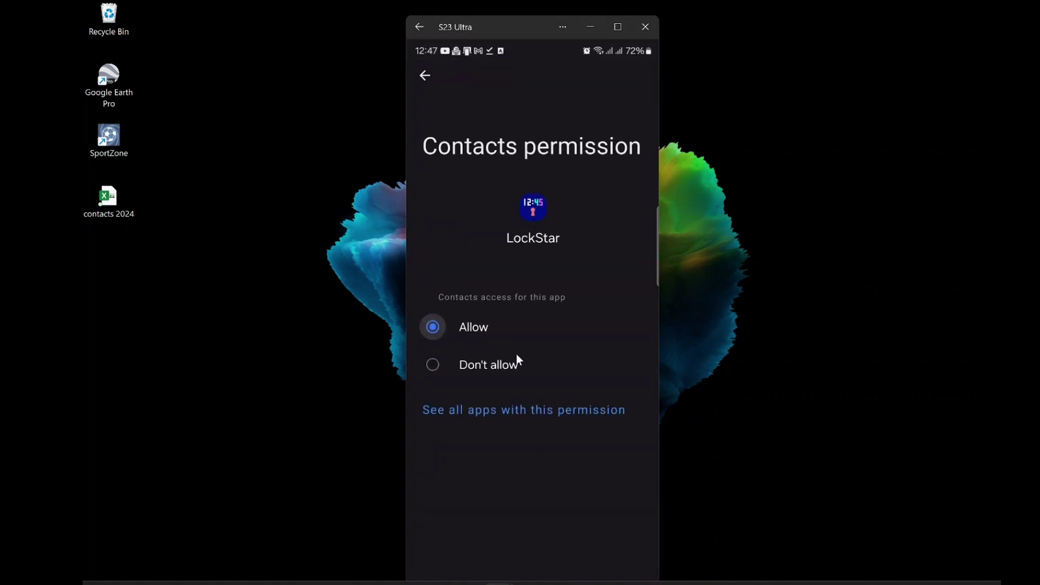
# Step: Return to Fine Lock Pro and reopen LockStar from the Unit list despite the Good Lock warning
pyautogui.click(425, 76)
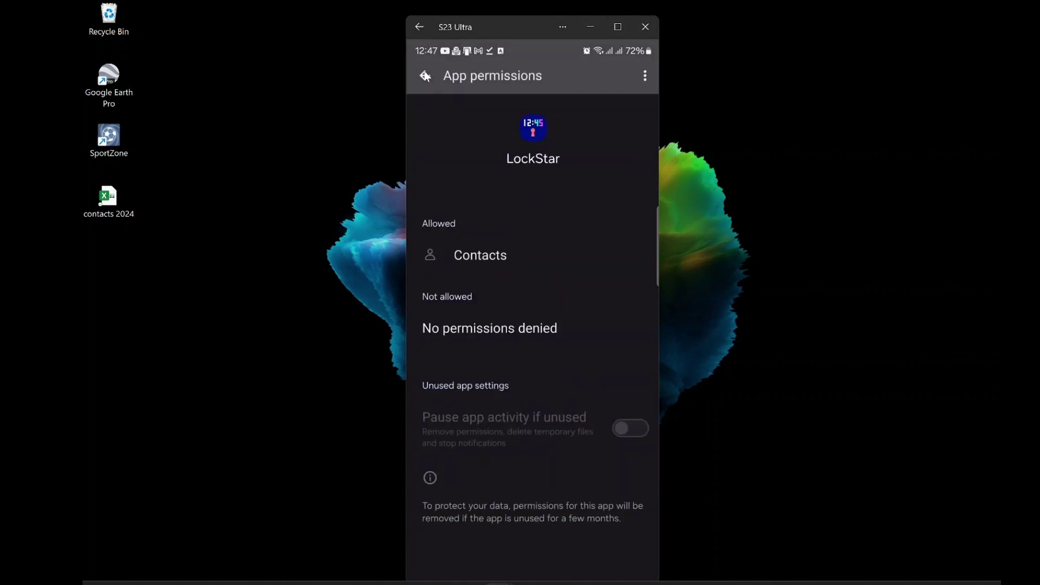
pyautogui.click(424, 75)
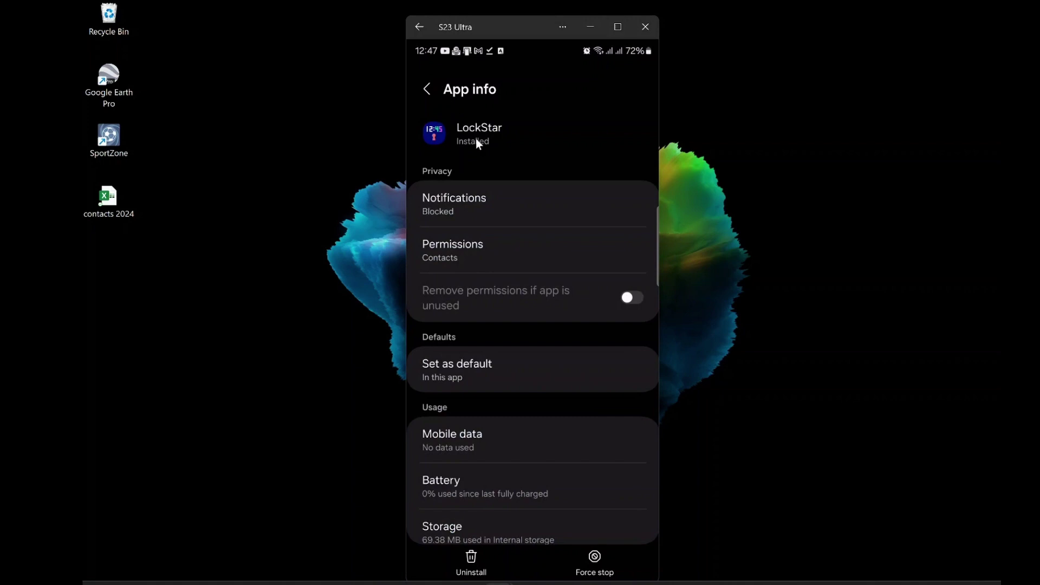
pyautogui.click(428, 91)
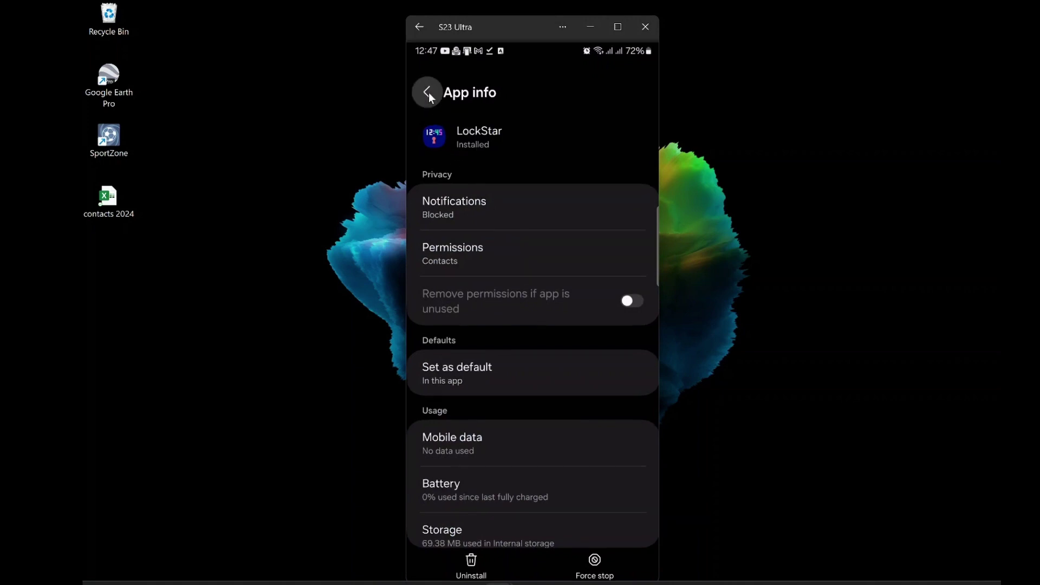
pyautogui.click(502, 164)
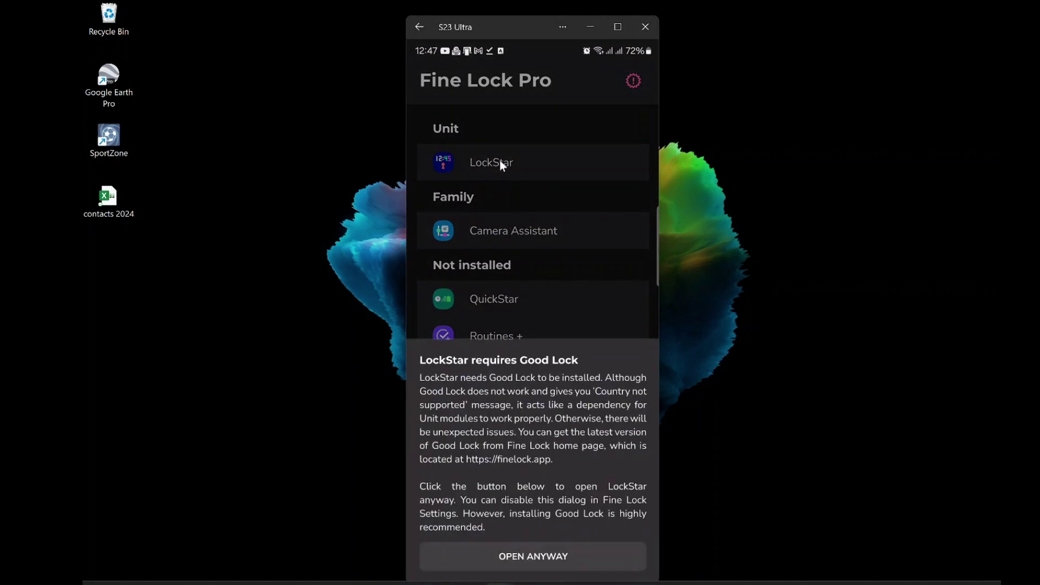
pyautogui.click(526, 560)
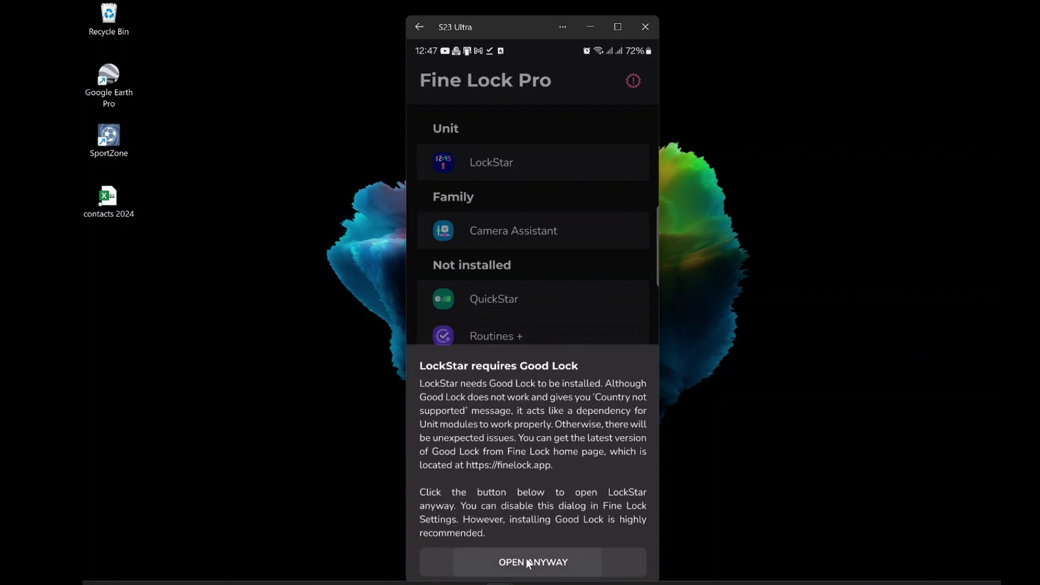